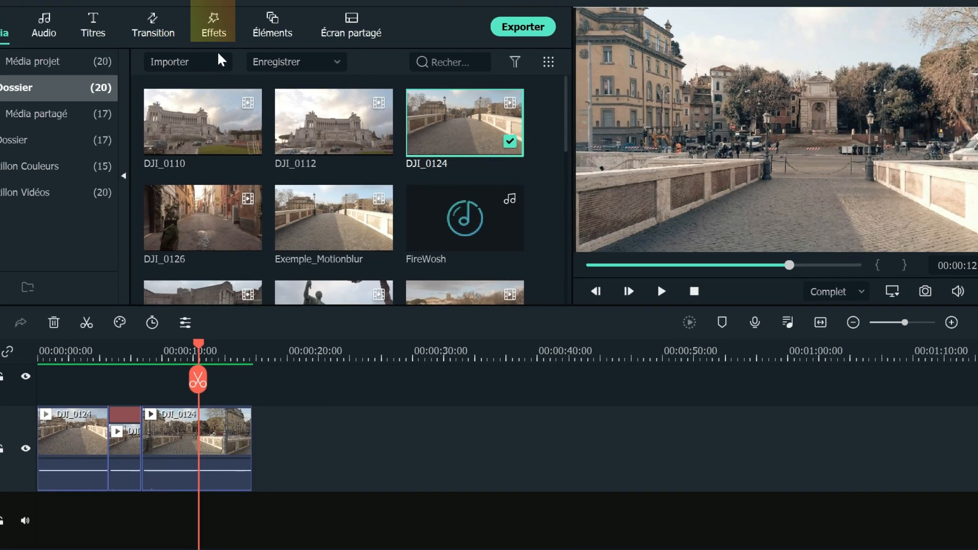
Add the Cercle incliné utility effect on the track above the sped-up middle segment of DJI_0124, trimmed to end at 00:00:08:20
left_click(213, 23)
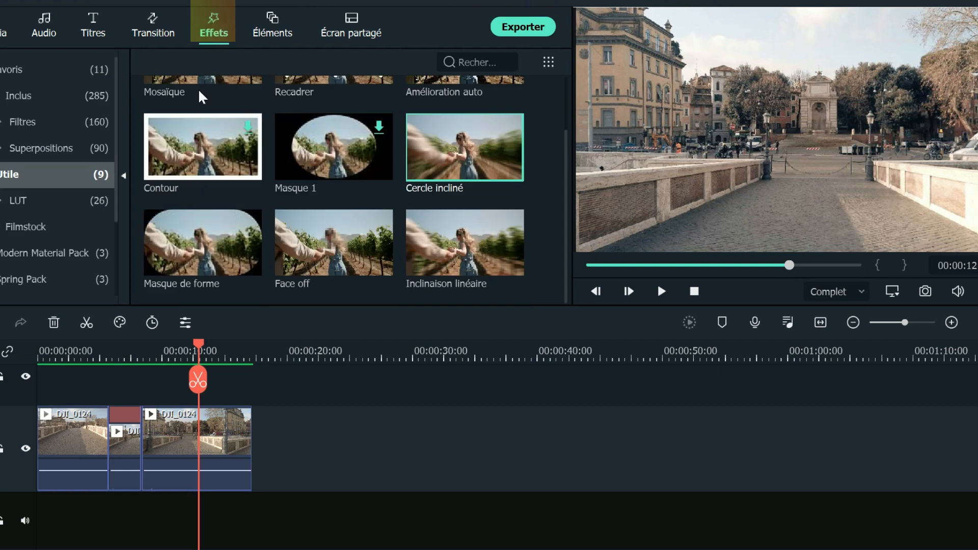
left_click(41, 174)
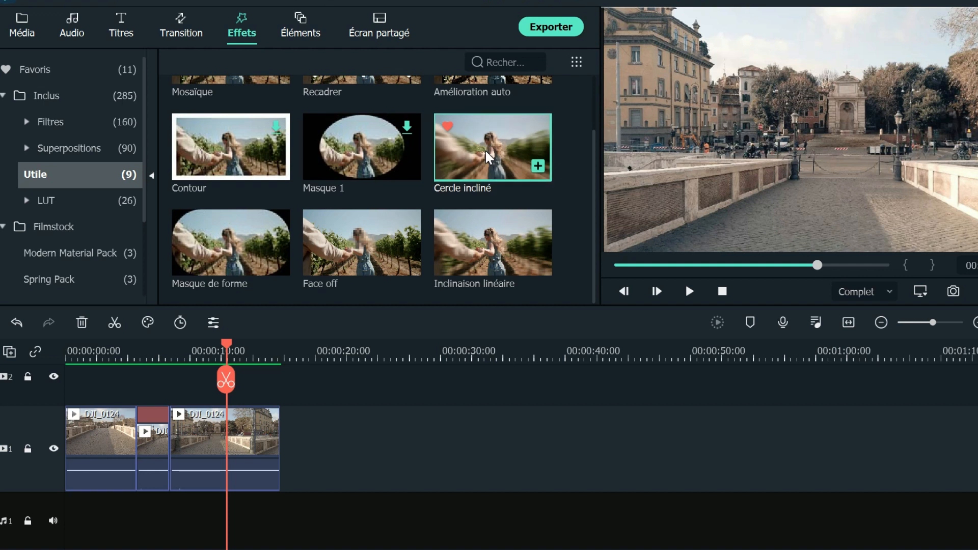
left_click_drag(489, 157, 171, 402)
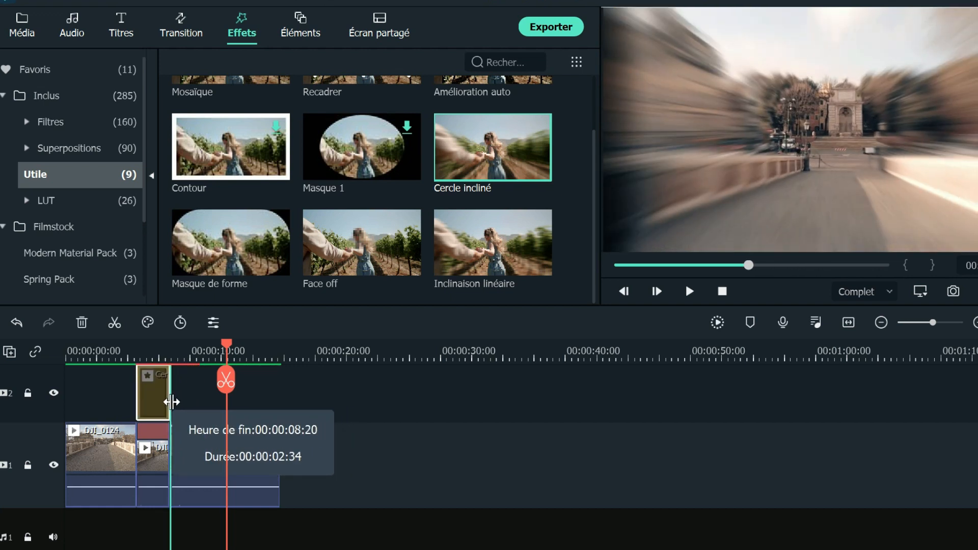
left_click_drag(172, 402, 171, 402)
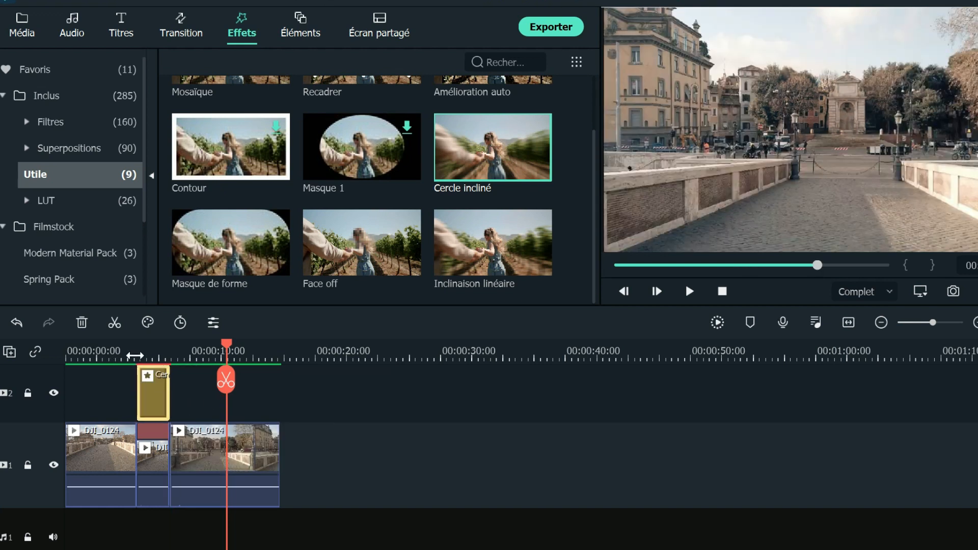
Render the timeline preview and play back the section covered by the Cercle incliné effect
left_click(718, 323)
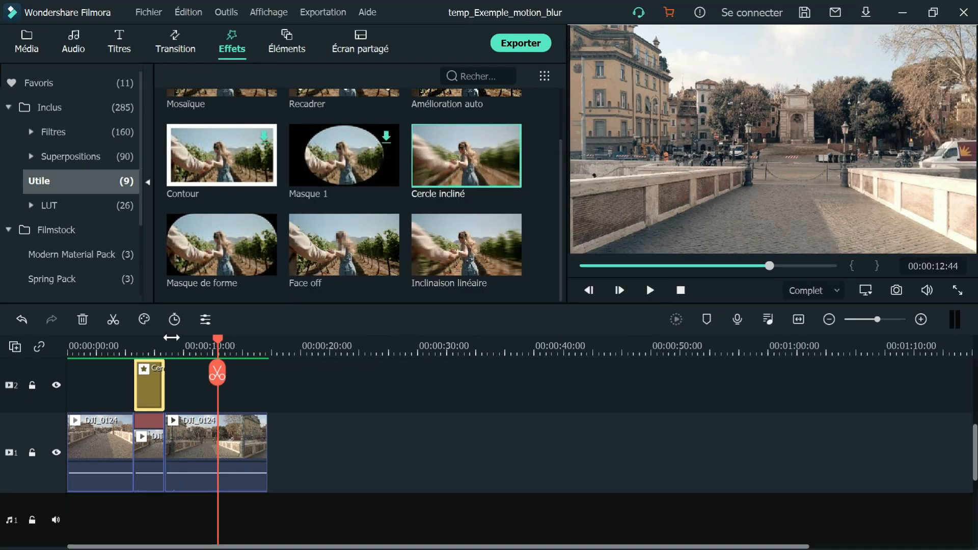
left_click(118, 346)
key("space")
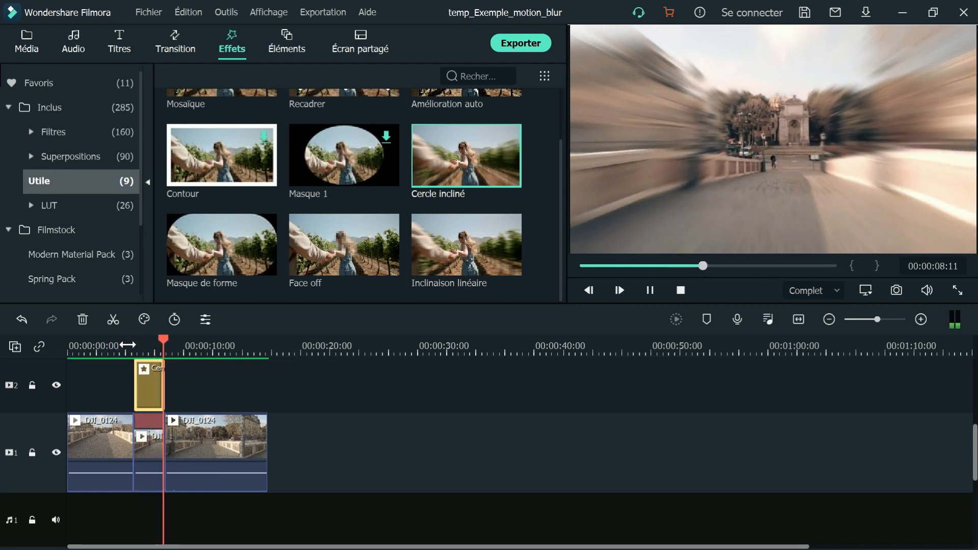
key("space")
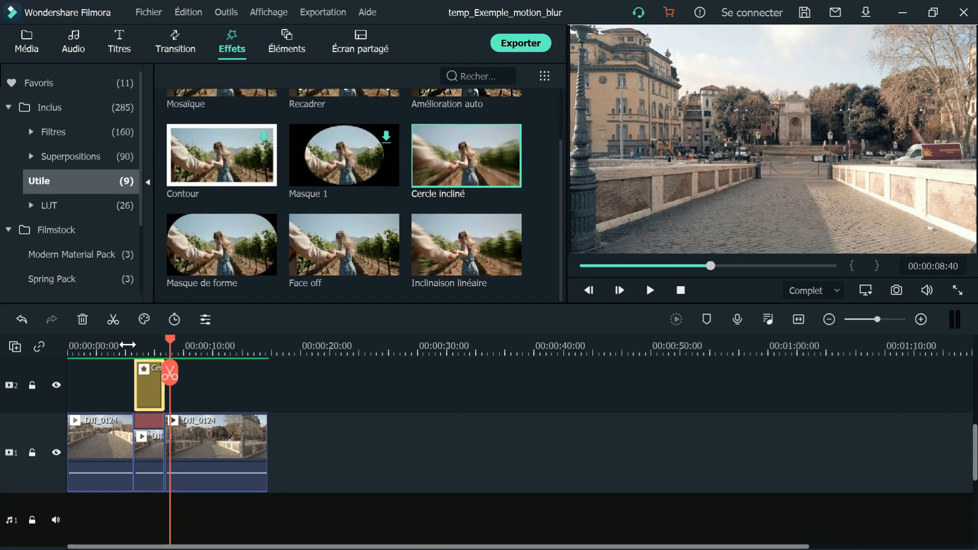
In the Cercle incliné effect's settings, set Taille to 0.13 and move the circle's centre to X 0.52, Y 0.40
double_click(151, 380)
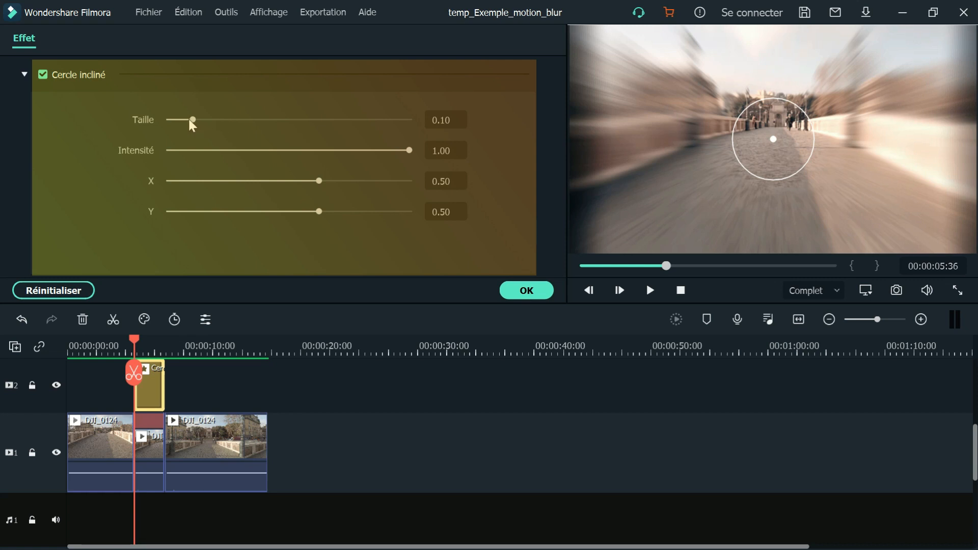
left_click_drag(193, 120, 217, 125)
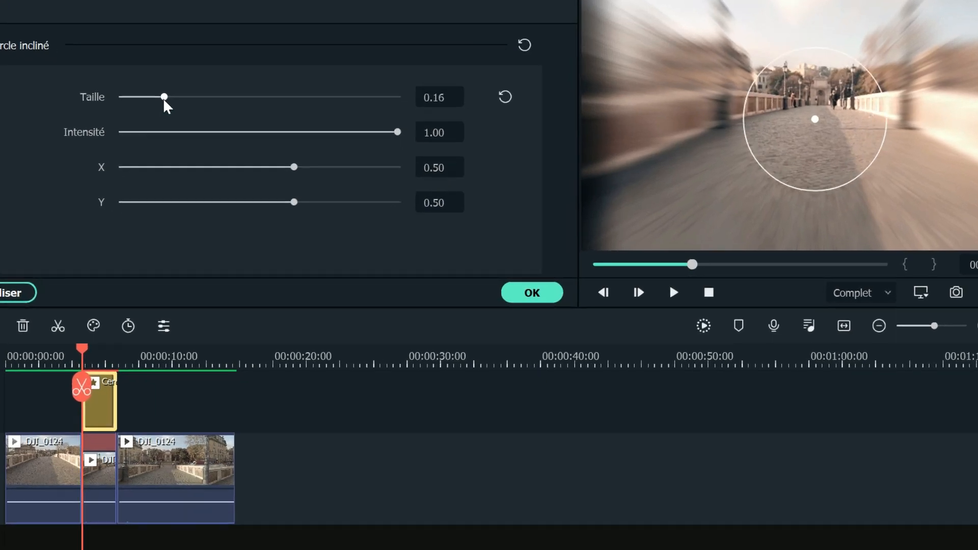
mouse_move(175, 101)
left_mouse_down()
mouse_move(241, 107)
mouse_move(148, 125)
mouse_move(159, 129)
mouse_move(157, 100)
left_mouse_up()
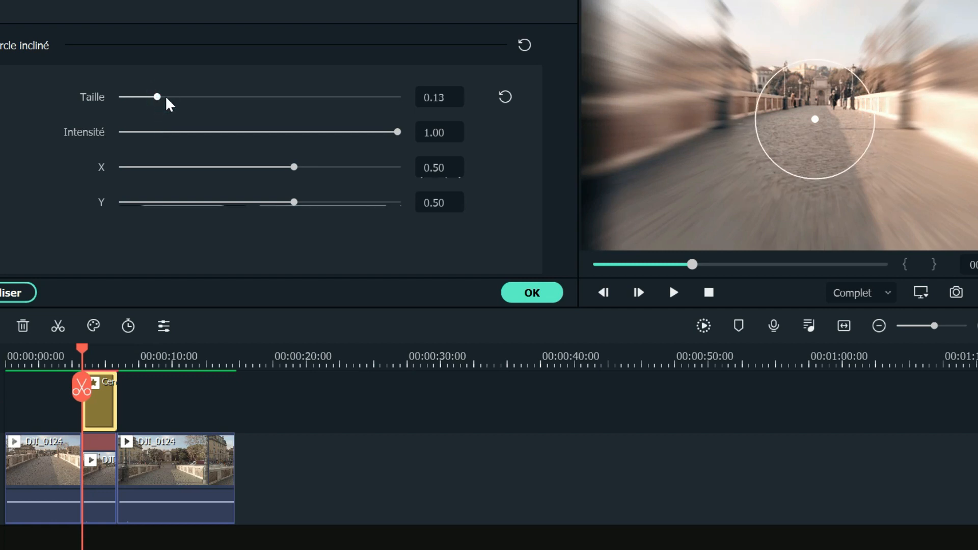
left_click_drag(815, 114, 823, 95)
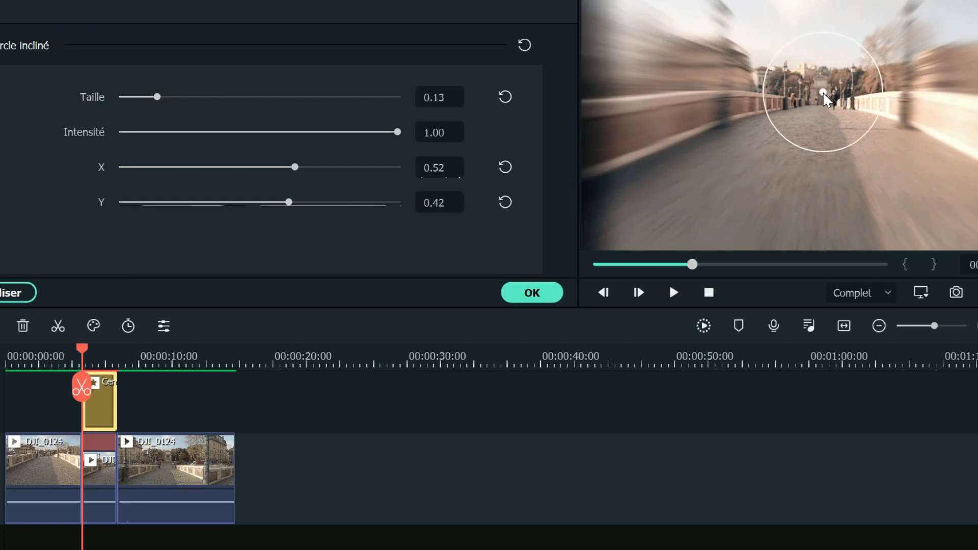
Lower the Cercle incliné effect's Intensité to 0.15, recentre the circle at X 0.51, Y 0.39, and apply the settings
left_click(265, 132)
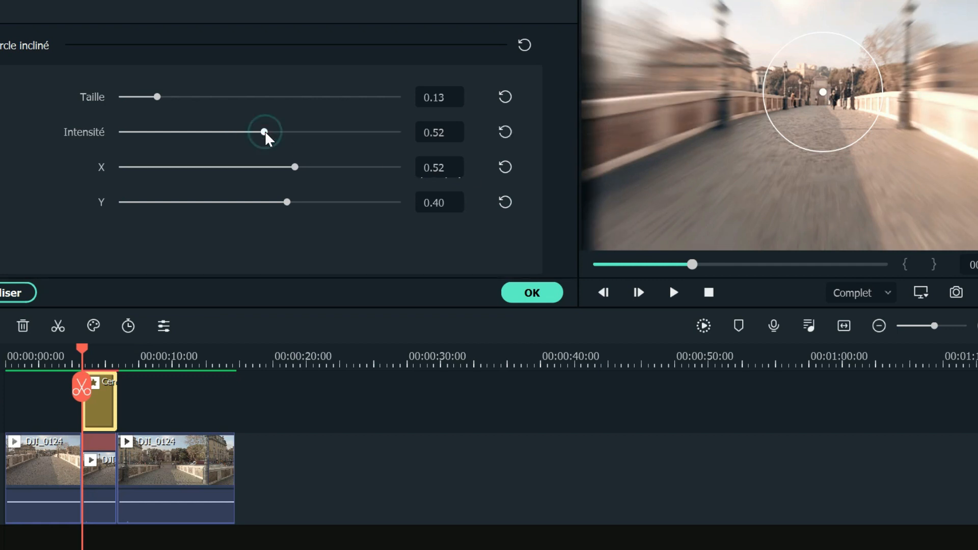
left_click(226, 131)
left_click(211, 134)
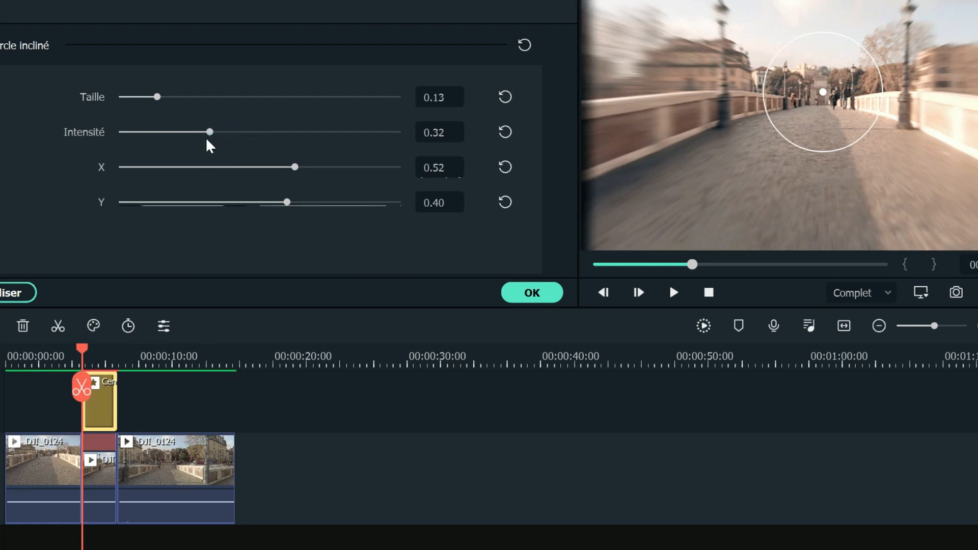
left_click(185, 133)
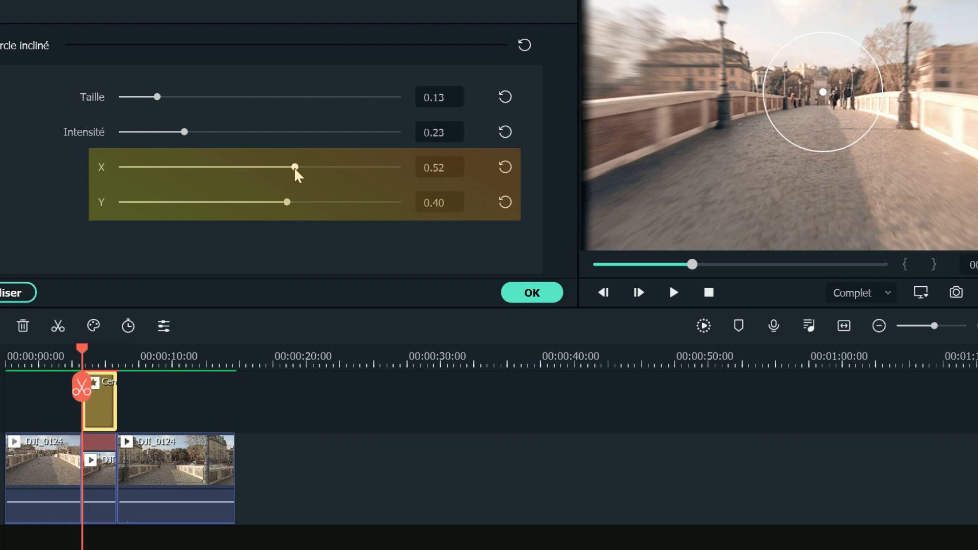
left_click_drag(294, 167, 286, 209)
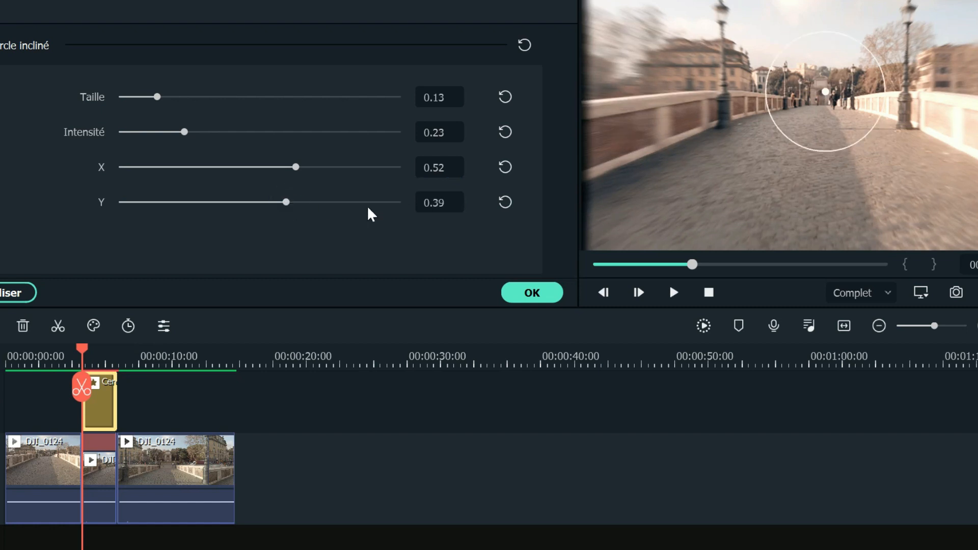
mouse_move(821, 87)
left_mouse_down()
mouse_move(811, 89)
mouse_move(818, 92)
left_mouse_up()
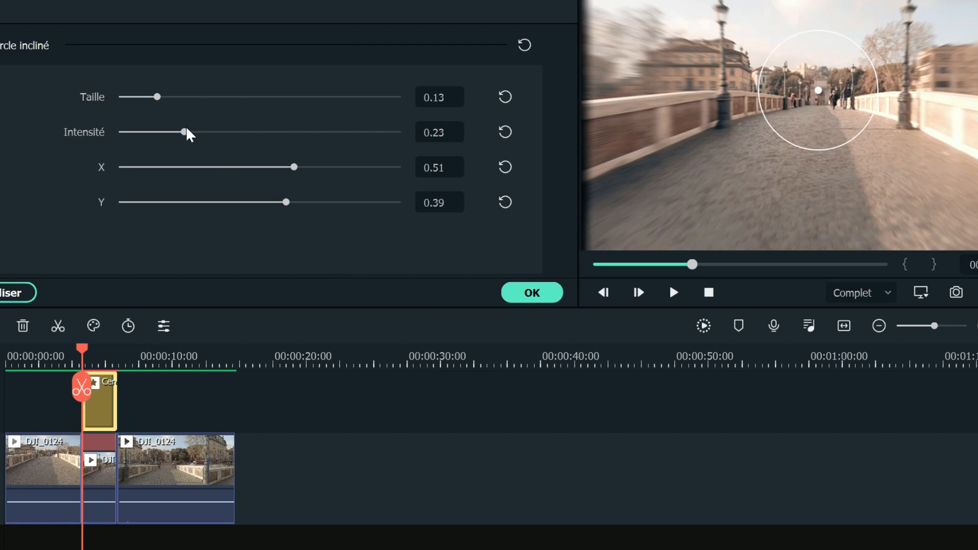
left_click(164, 132)
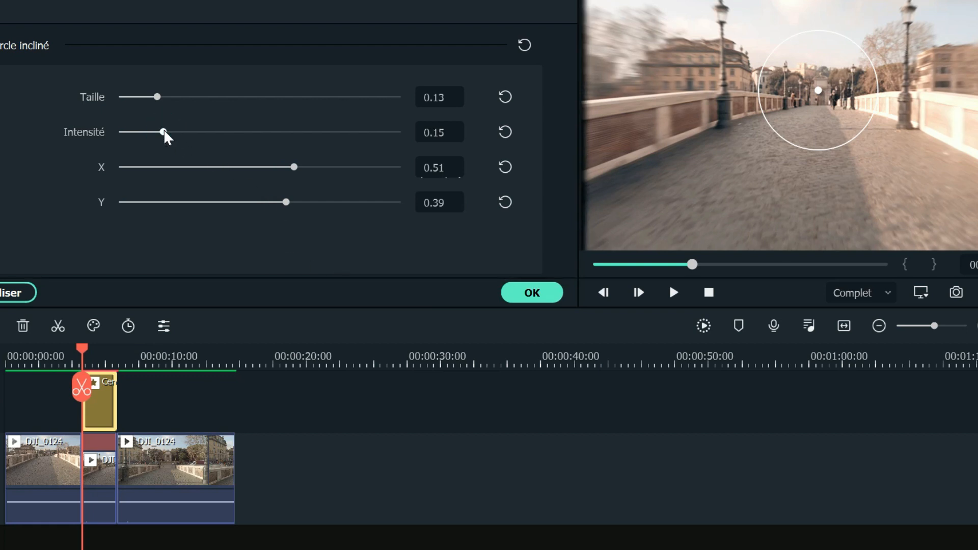
left_click(552, 295)
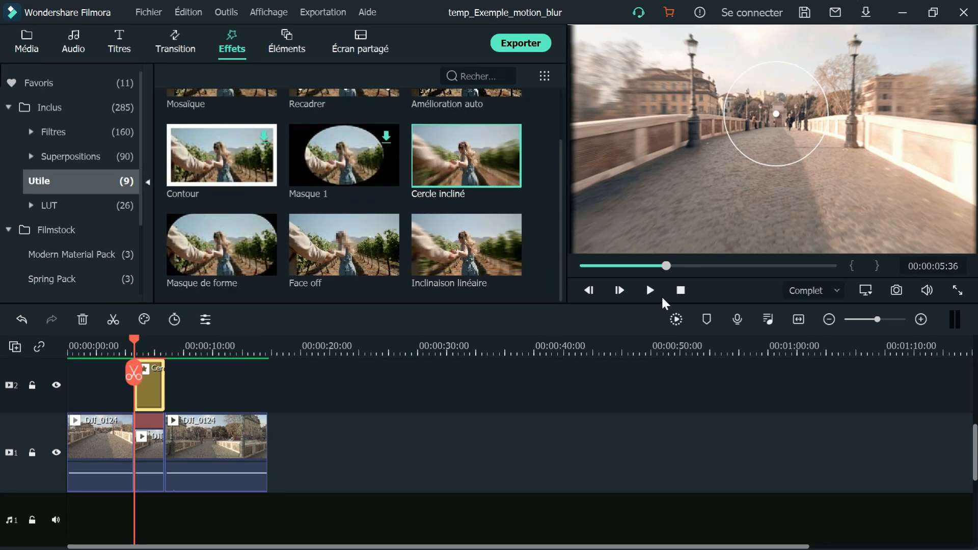
Render the timeline preview again and play back the adjusted Cercle incliné blur
left_click(678, 324)
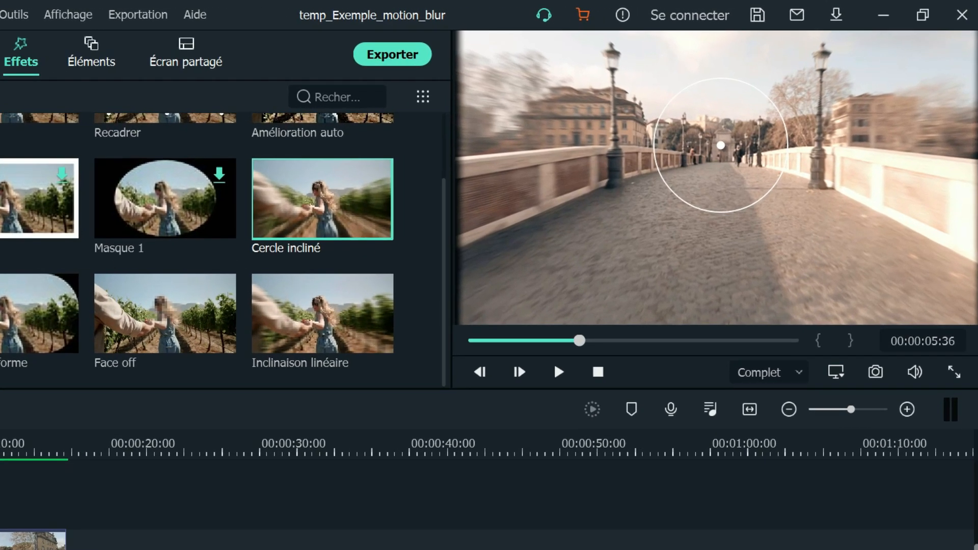
key("space")
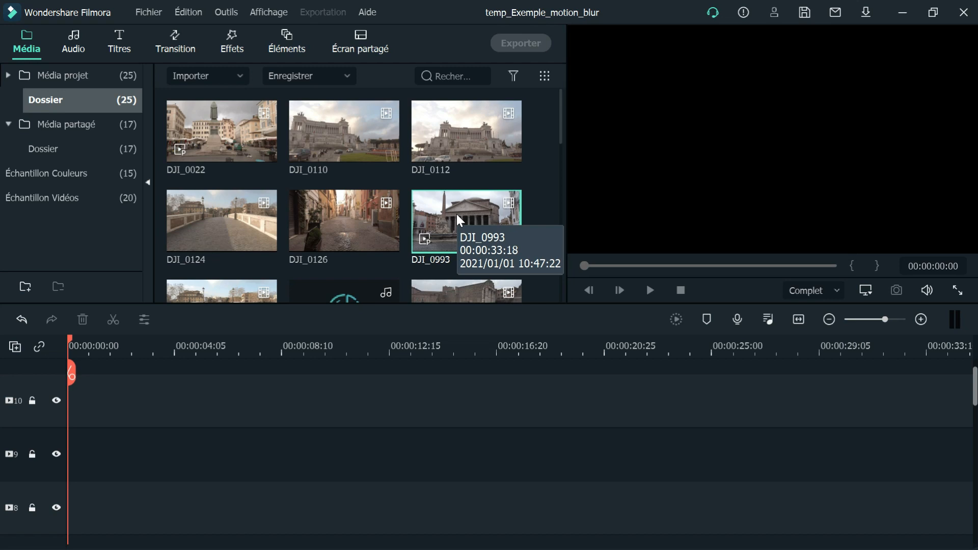
Place the DJI_0993 clip at the start of video track 9 and play it back
left_click_drag(456, 214, 72, 452)
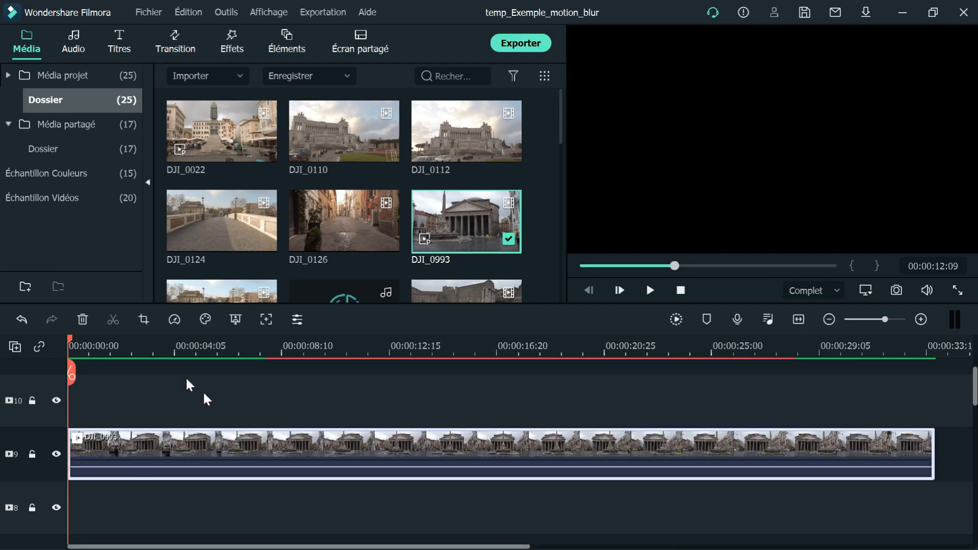
left_click(136, 348)
key("space")
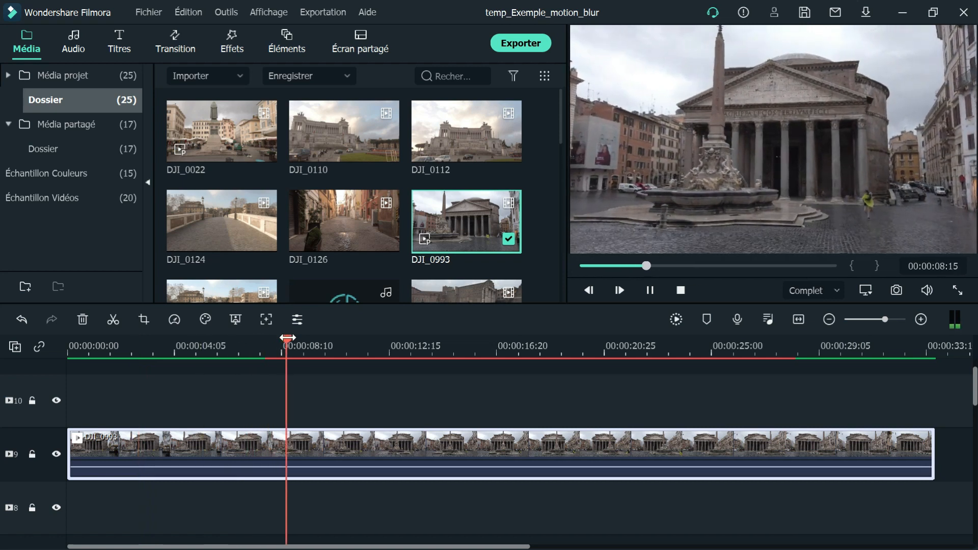
key("space")
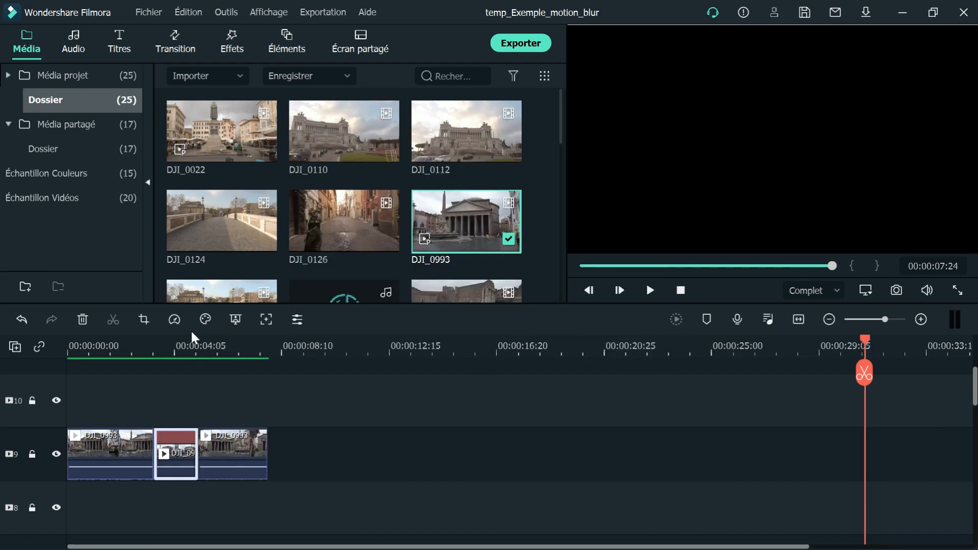
Play back the cut DJI_0993 footage from just before its sped-up middle segment to just past it
left_click(139, 346)
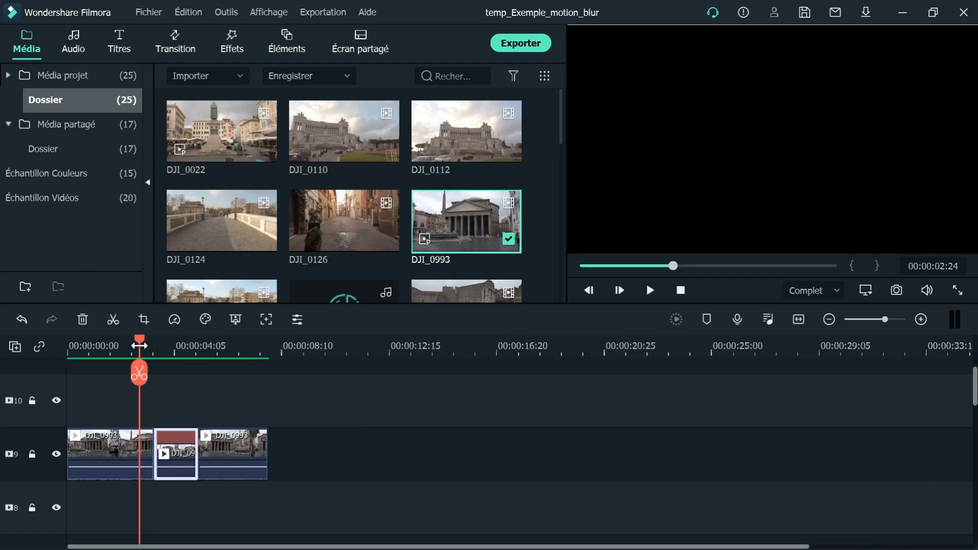
key("space")
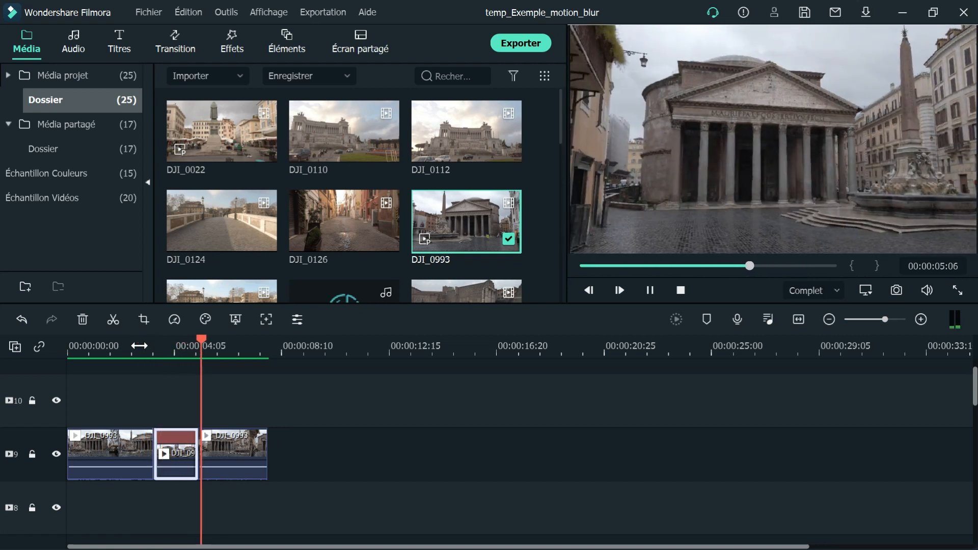
key("space")
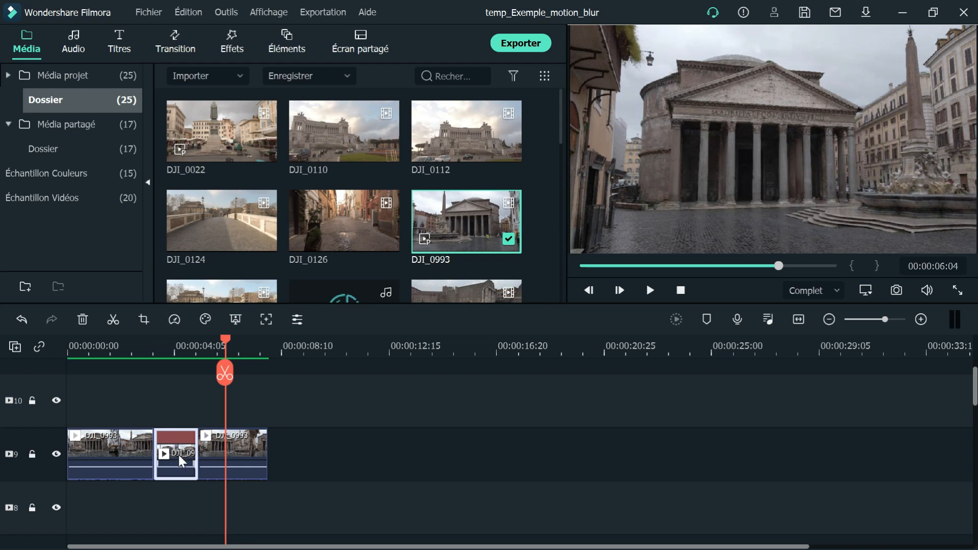
Add the Inclinaison linéaire utility effect to the track above the DJI_0993 segments, near the timeline's beginning
left_click(232, 43)
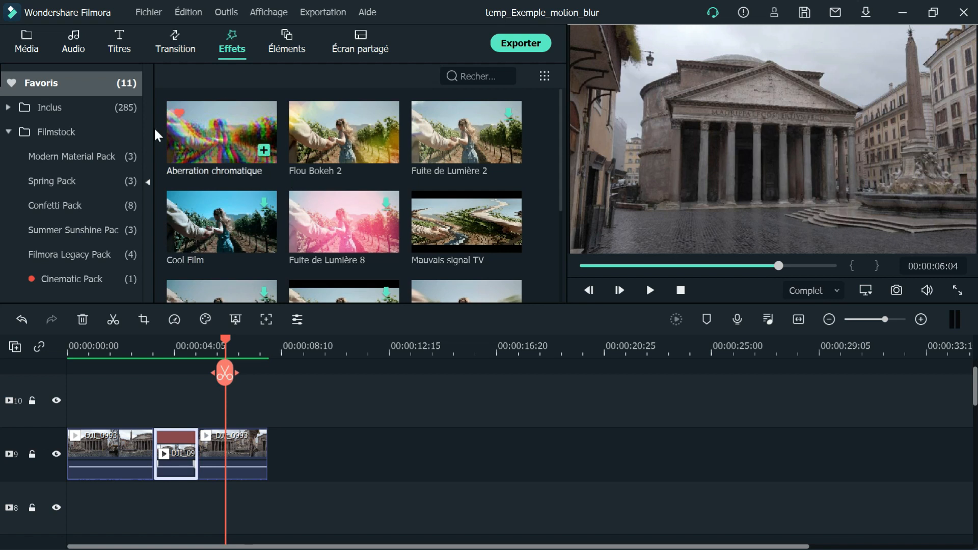
left_click(44, 107)
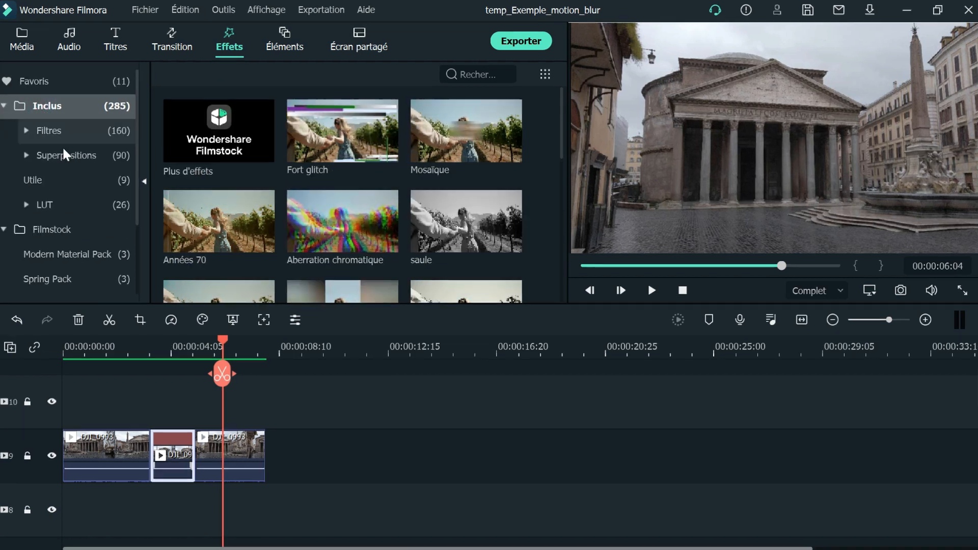
left_click(7, 172)
scroll(420, 186, "down", 2)
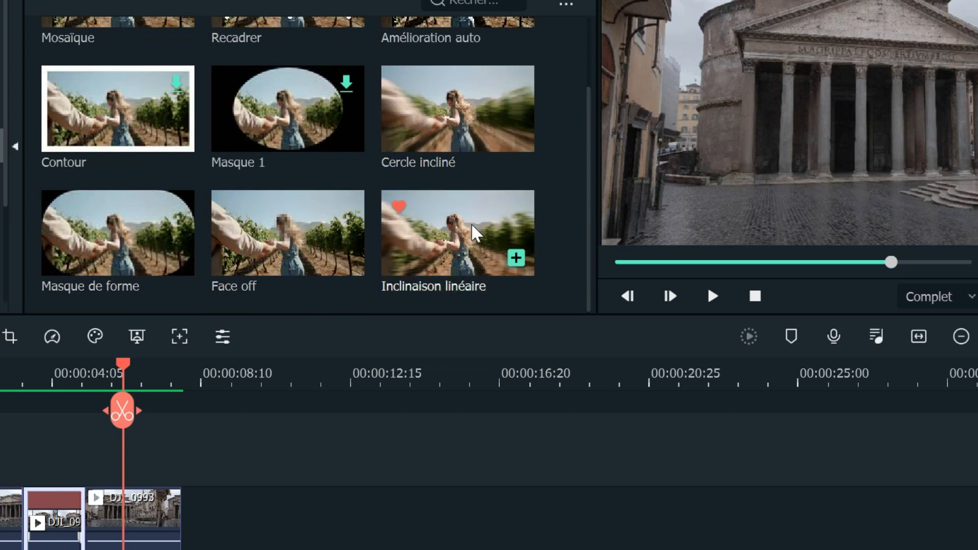
left_click_drag(474, 234, 0, 456)
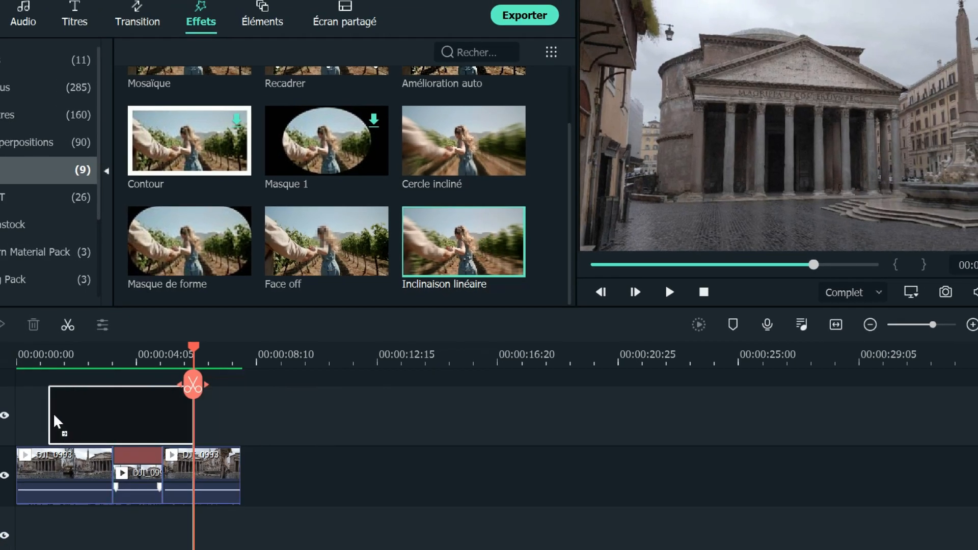
left_click_drag(56, 422, 24, 429)
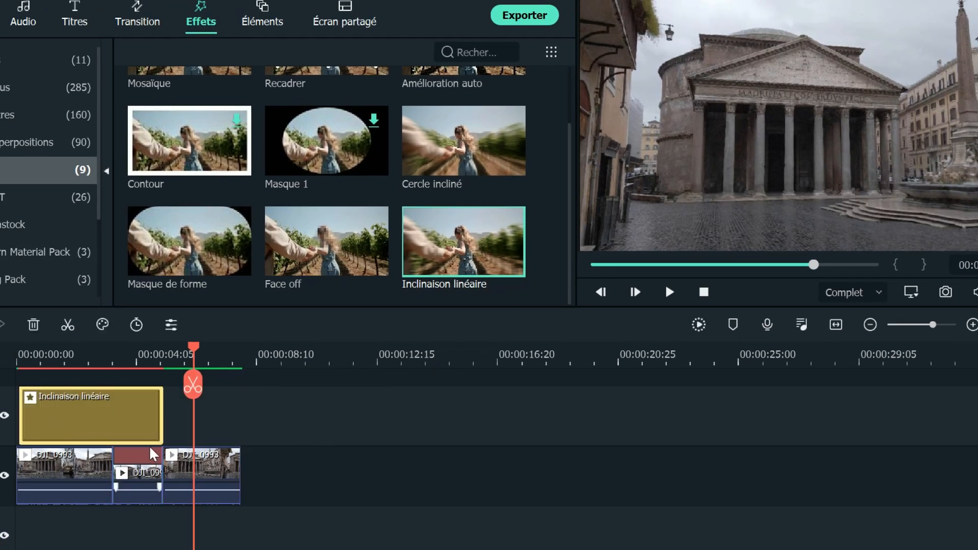
Move and trim the Inclinaison linéaire effect to cover only the sped-up DJI_0993 segment, ending at 00:00:05:03 with a duration of 00:00:01:22
left_click_drag(162, 411, 171, 411)
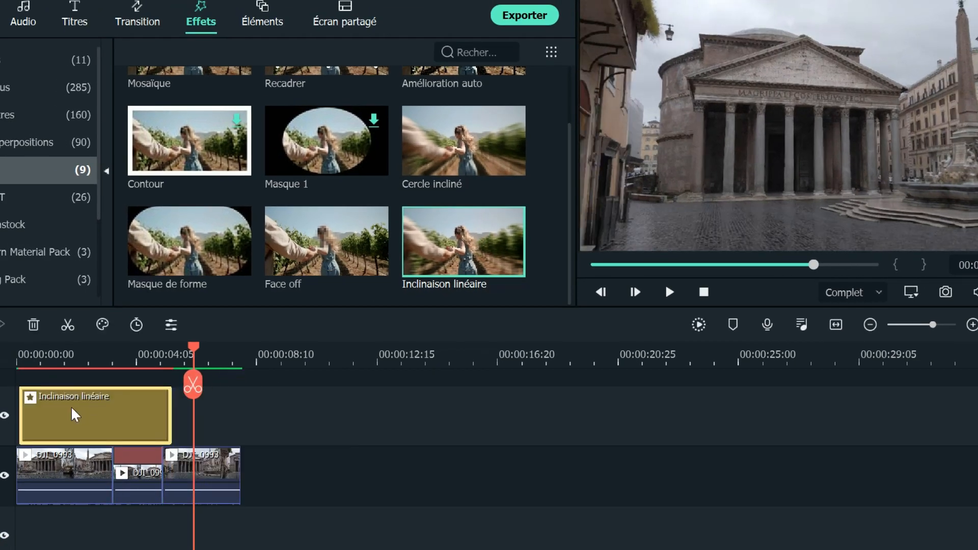
left_click_drag(67, 408, 162, 423)
left_click_drag(264, 422, 164, 424)
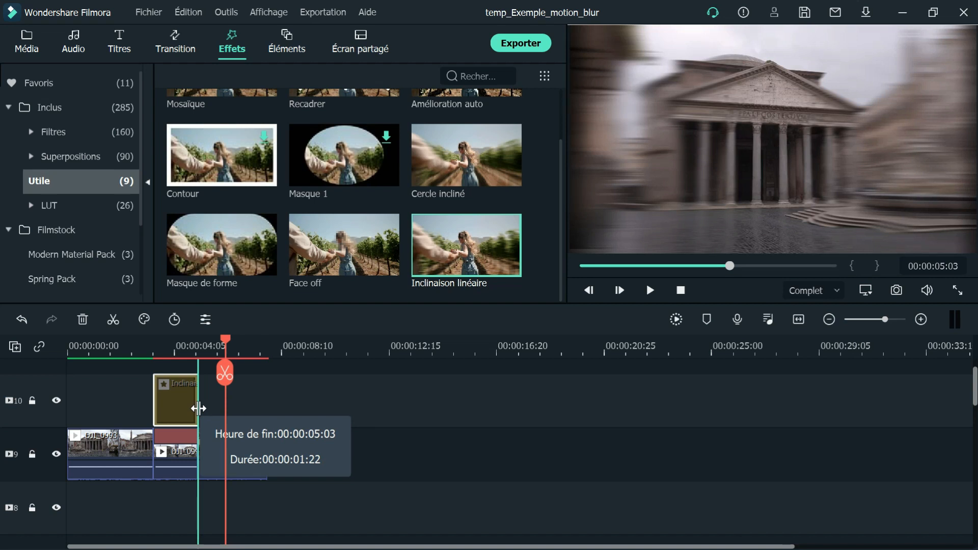
left_click_drag(198, 409, 198, 409)
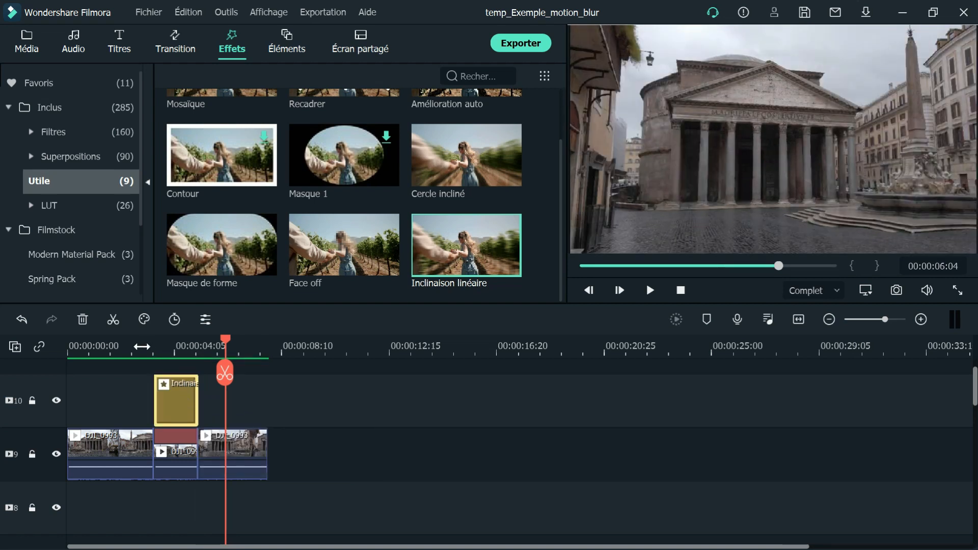
Play back the DJI_0993 footage from just before the Inclinaison linéaire effect until past its end
left_click(136, 348)
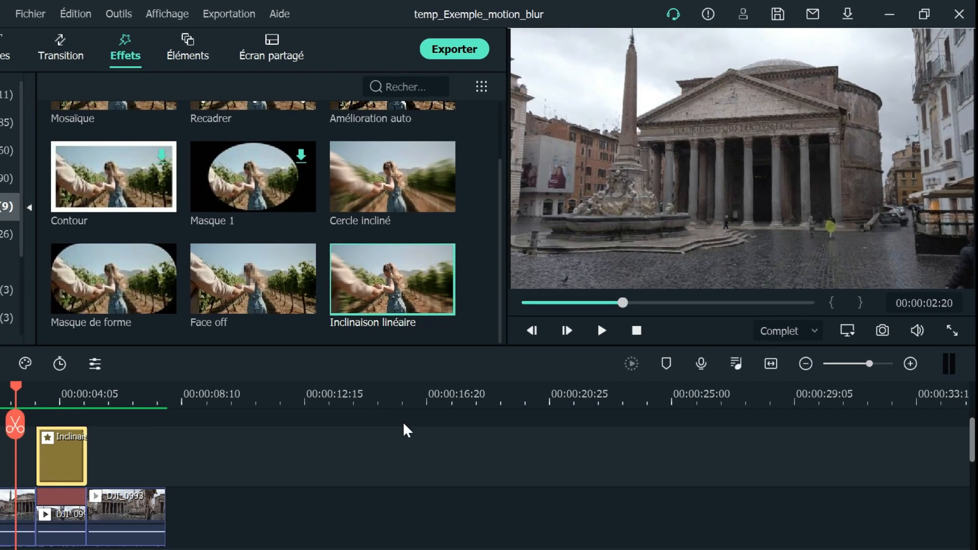
key("space")
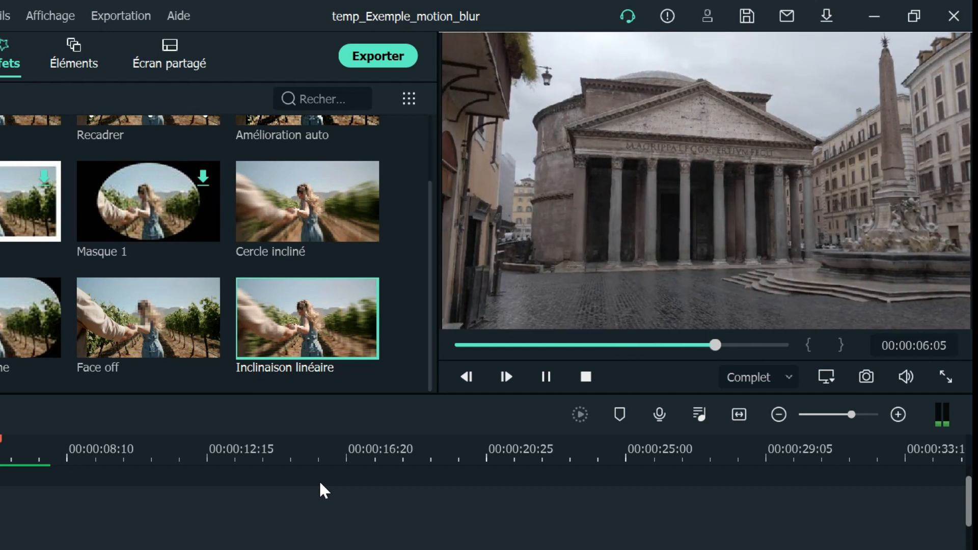
key("space")
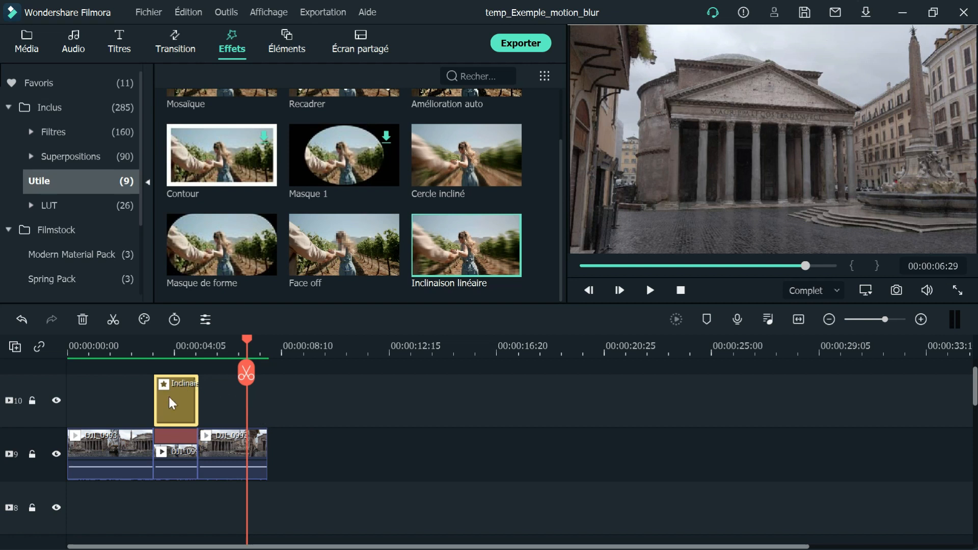
Open the settings of the Inclinaison linéaire effect on track 10 and reduce its Intensité to 0.14
double_click(172, 403)
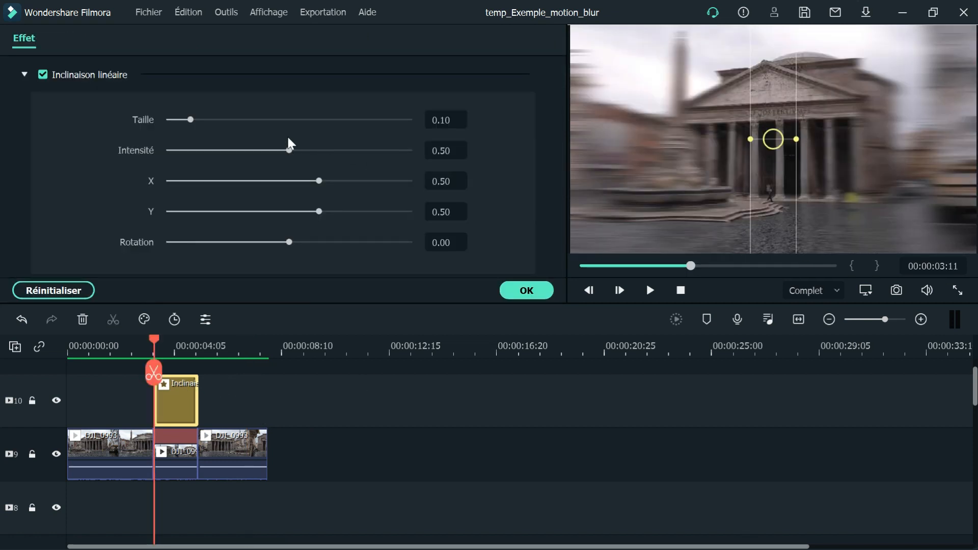
mouse_move(192, 122)
left_mouse_down()
mouse_move(310, 124)
mouse_move(192, 132)
left_mouse_up()
left_click_drag(291, 151, 205, 156)
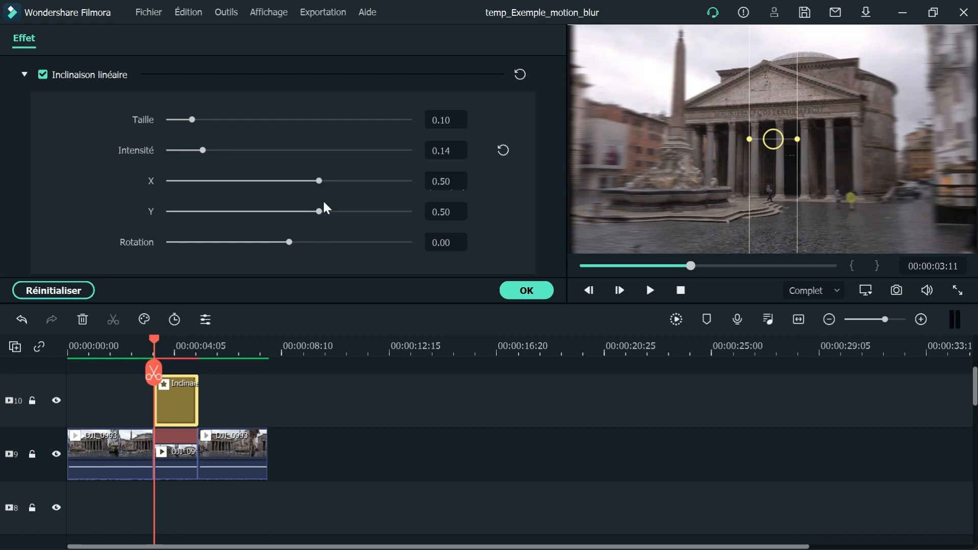
Try a Rotation of 53.89 on the Inclinaison linéaire effect, then reset the rotation to its default
left_click_drag(291, 247, 327, 244)
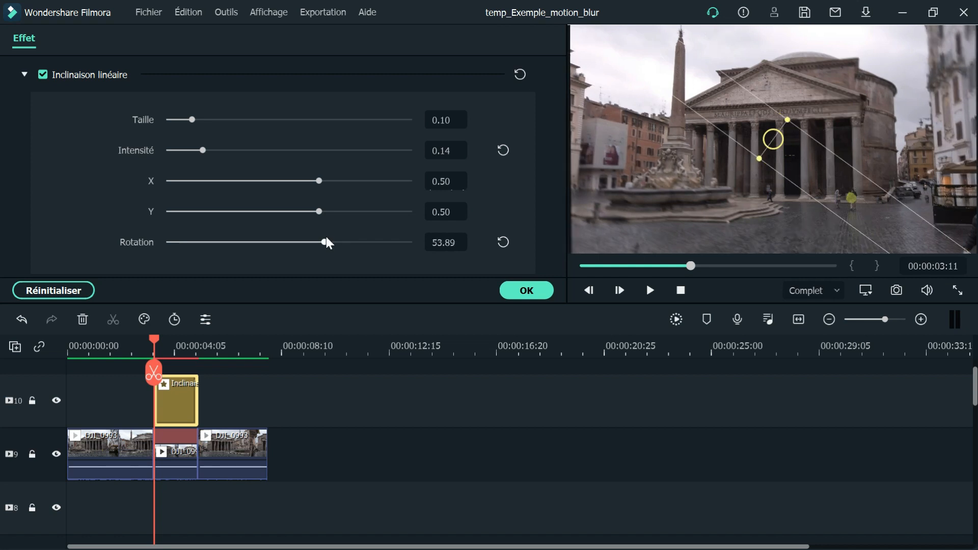
left_click(503, 243)
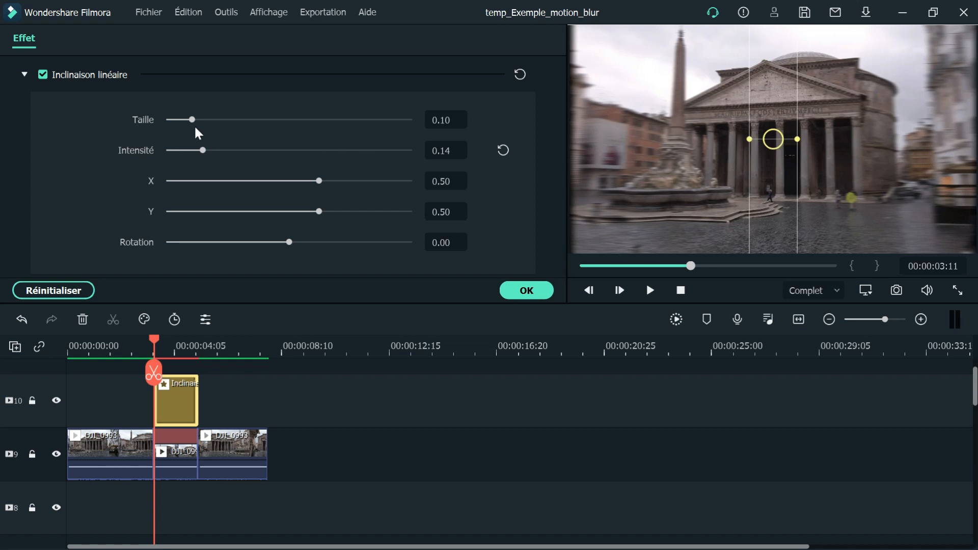
Set the Inclinaison linéaire effect's Taille to 0.01, X to 1.26 and Intensité to 0.03, and accept the settings
left_click_drag(192, 123, 162, 130)
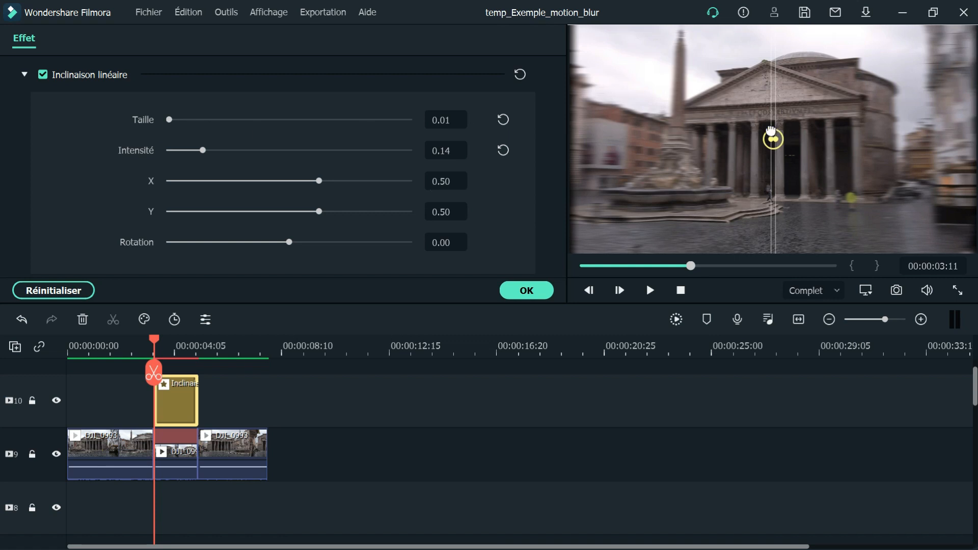
left_click_drag(322, 187, 369, 188)
left_click(183, 151)
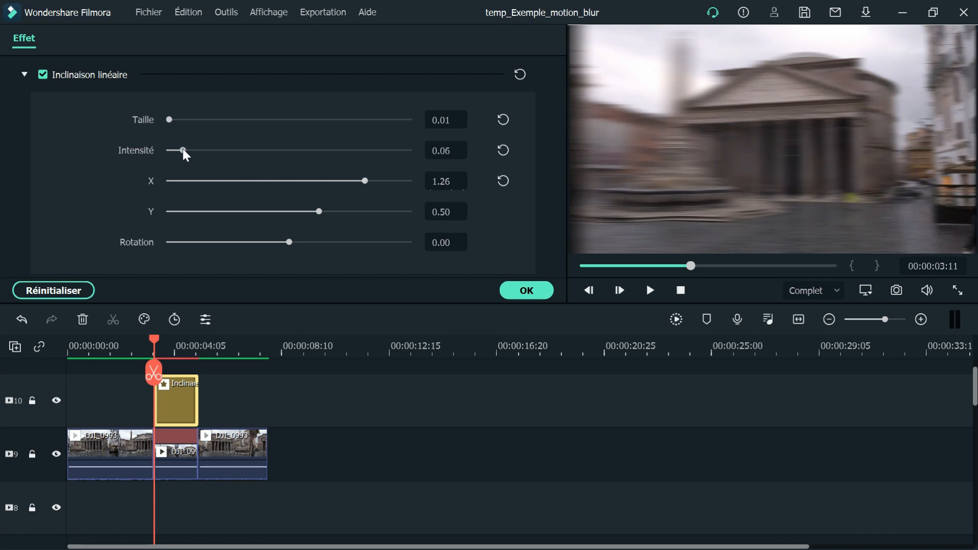
left_click_drag(184, 151, 170, 151)
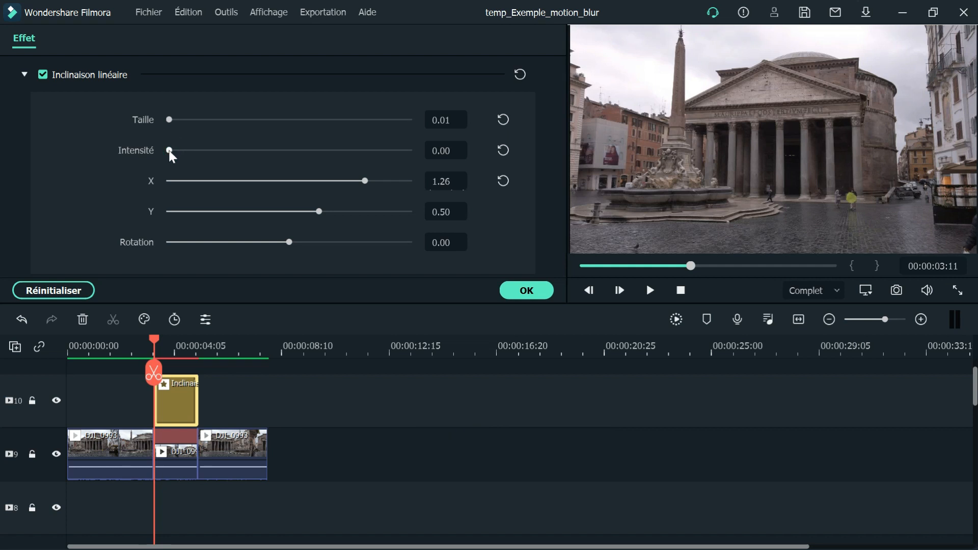
left_click_drag(170, 152, 175, 151)
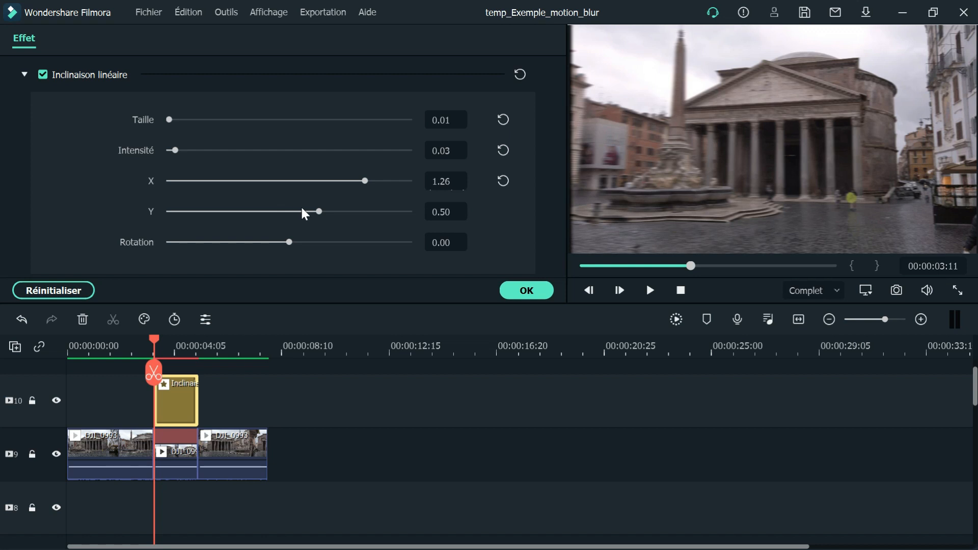
left_click(529, 292)
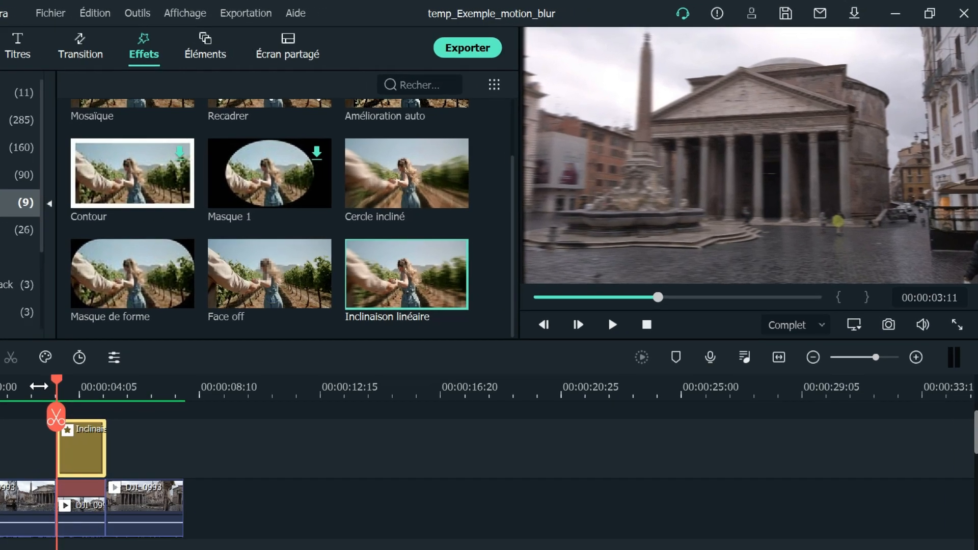
Play back the DJI_0993 footage from just before the sped-up segment to check the adjusted blur
left_click(39, 386)
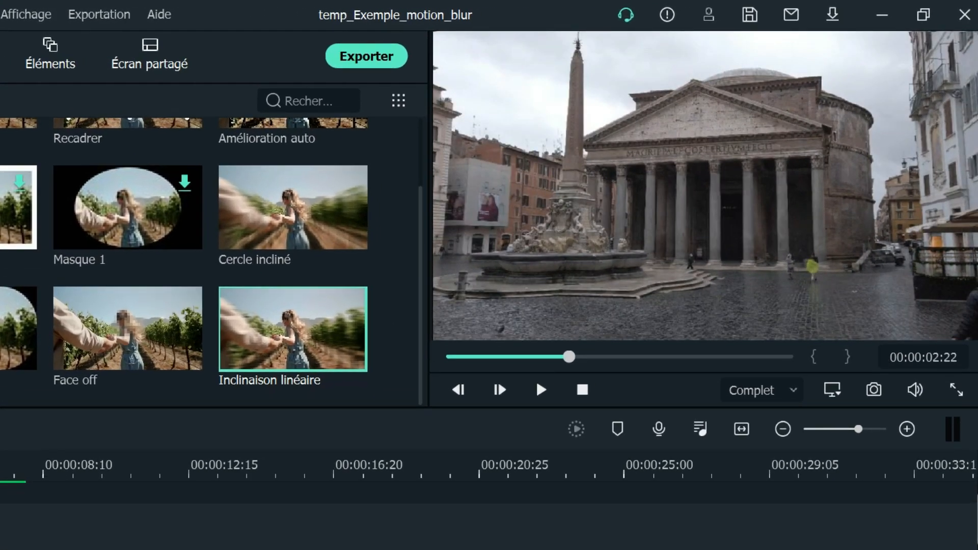
left_click(539, 386)
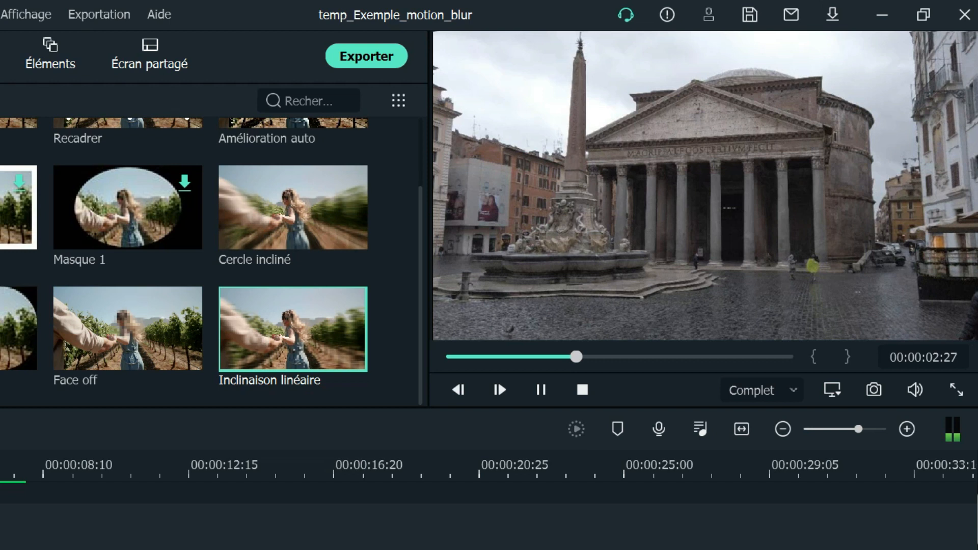